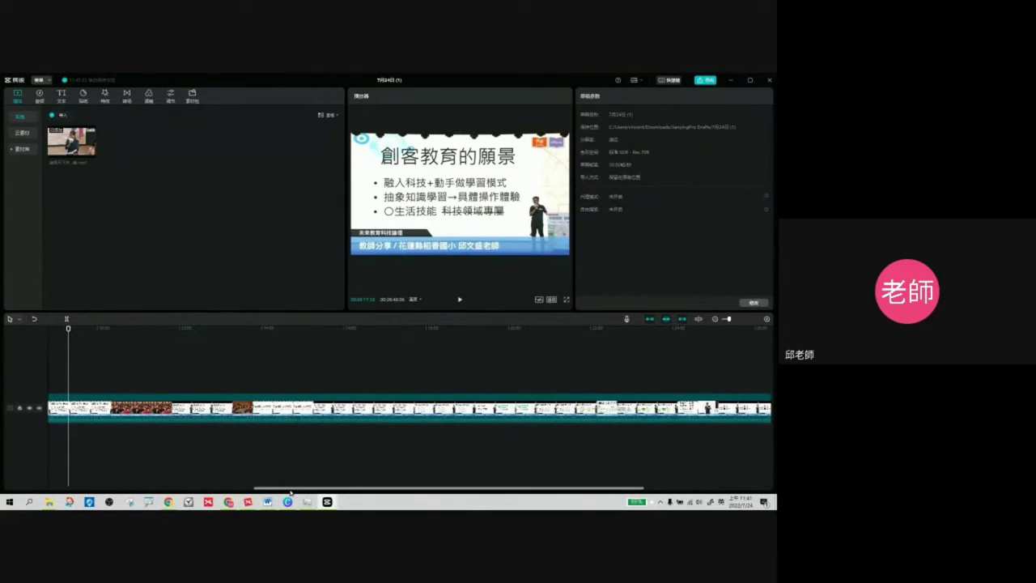
Go back to the beginning of the timeline and place the playhead at about 3:29 on the "105年7月..." slide
{"action": "left_click_drag", "start_coordinate": [290, 492], "coordinate": [81, 489]}
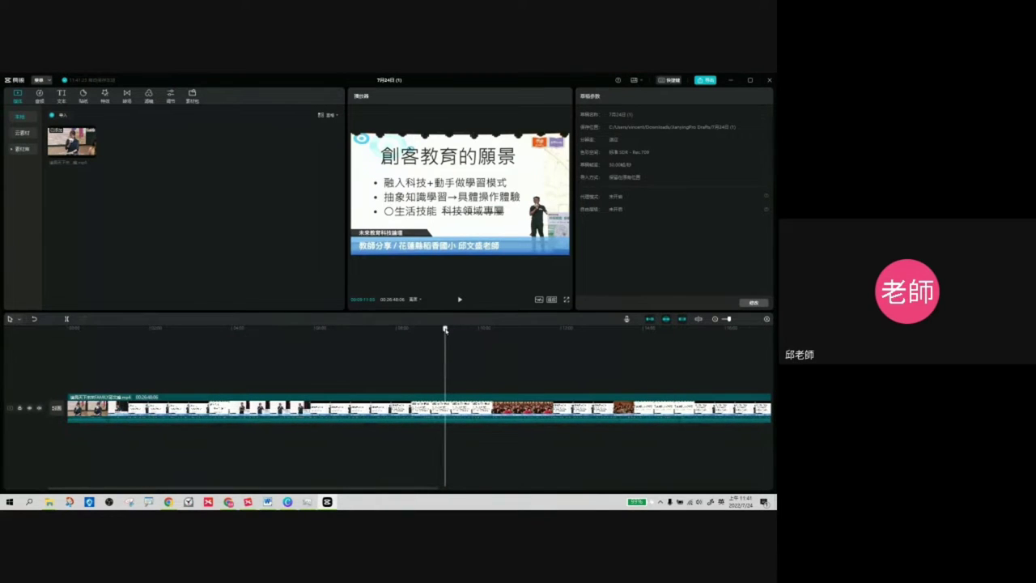
{"action": "left_click", "coordinate": [269, 332]}
{"action": "left_click", "coordinate": [212, 338]}
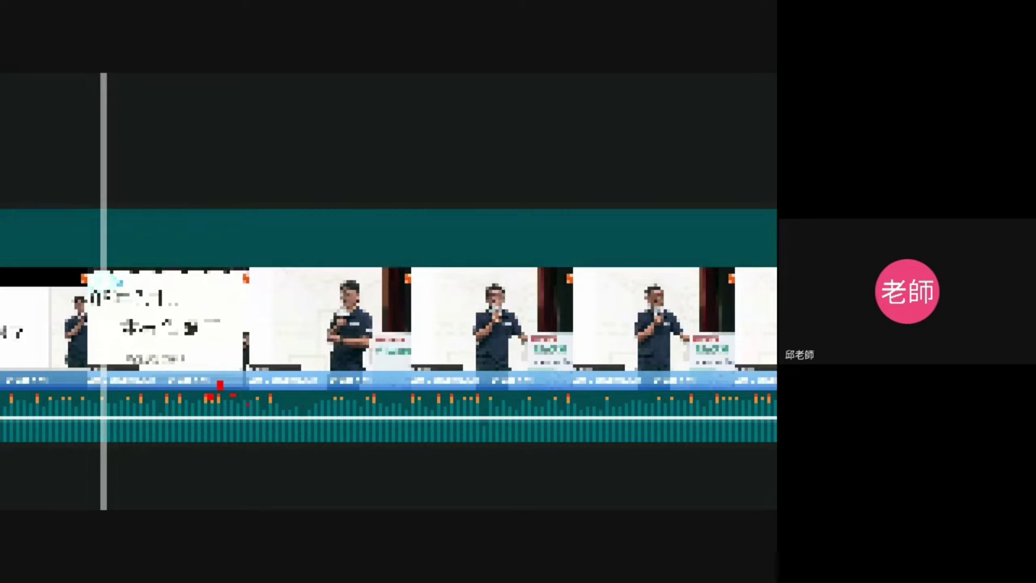
Mark the orange peaks of the magnified audio waveform with red freehand circles and a line, and exit the annotation
{"action": "mouse_move", "coordinate": [214, 416]}
{"action": "left_mouse_down"}
{"action": "mouse_move", "coordinate": [183, 405]}
{"action": "mouse_move", "coordinate": [196, 361]}
{"action": "mouse_move", "coordinate": [232, 362]}
{"action": "mouse_move", "coordinate": [231, 409]}
{"action": "mouse_move", "coordinate": [270, 337]}
{"action": "mouse_move", "coordinate": [317, 384]}
{"action": "mouse_move", "coordinate": [285, 419]}
{"action": "left_mouse_up"}
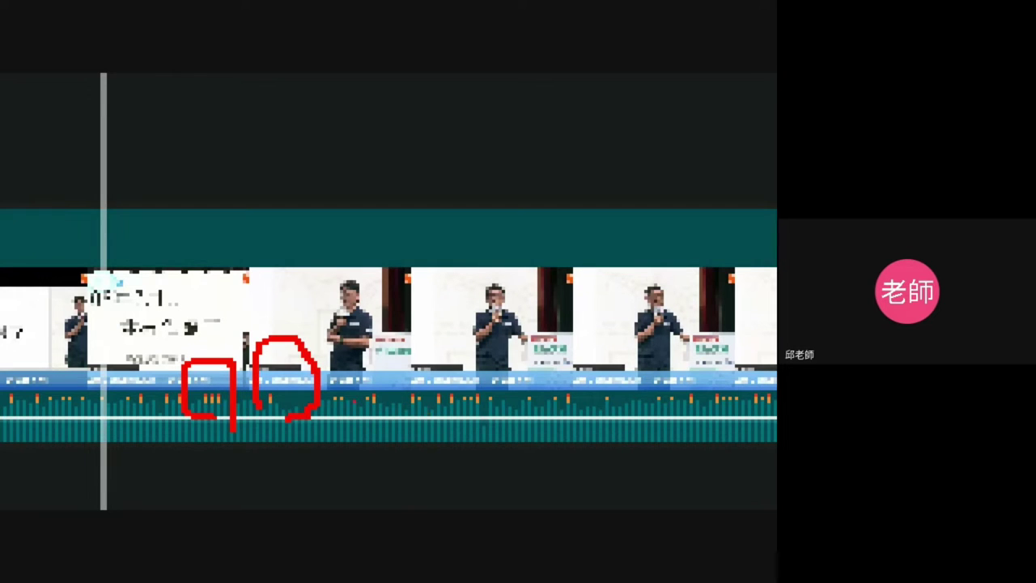
{"action": "mouse_move", "coordinate": [356, 400]}
{"action": "left_mouse_down"}
{"action": "mouse_move", "coordinate": [455, 383]}
{"action": "mouse_move", "coordinate": [455, 391]}
{"action": "mouse_move", "coordinate": [639, 403]}
{"action": "left_mouse_up"}
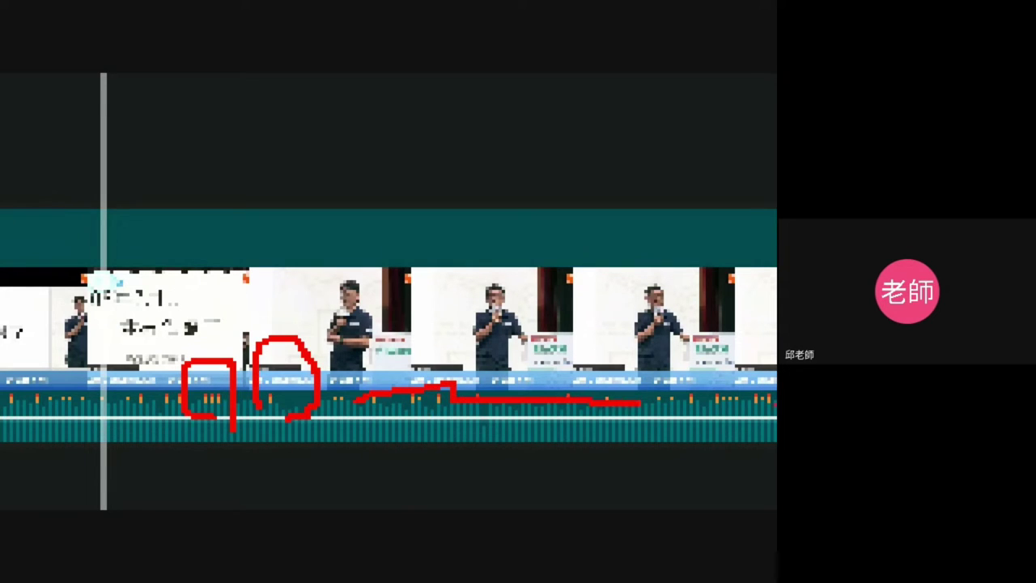
{"action": "left_click", "coordinate": [678, 390]}
{"action": "key", "text": "Escape"}
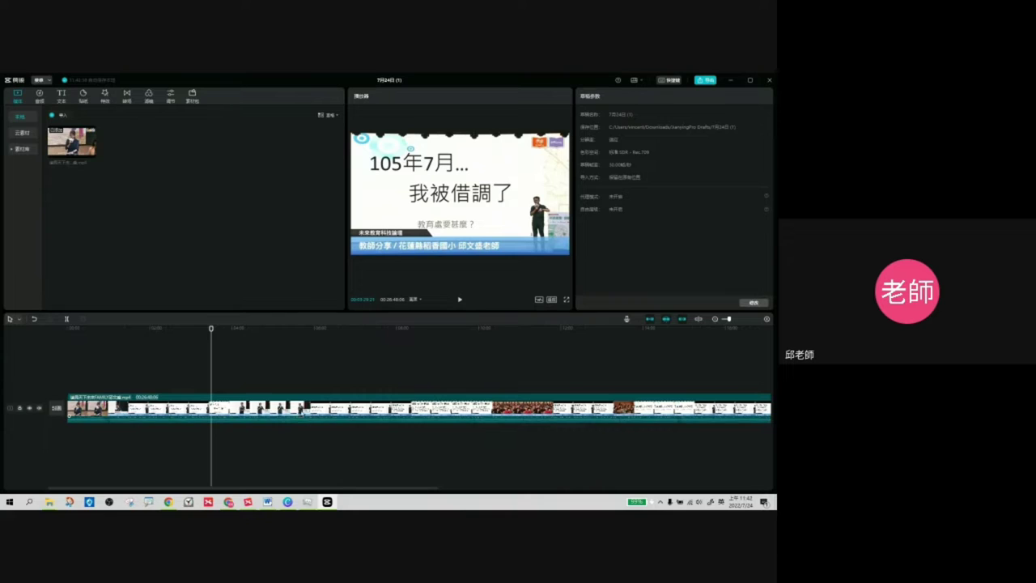
Lower the audio volume of the video clip in the timeline to several decibels below 0 dB
{"action": "left_click", "coordinate": [293, 410]}
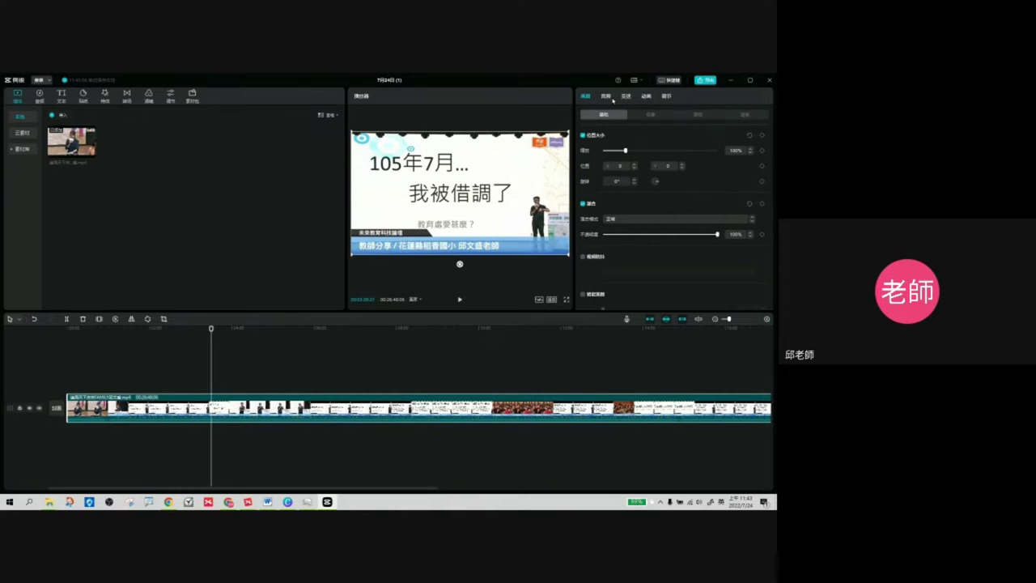
{"action": "left_click", "coordinate": [607, 98]}
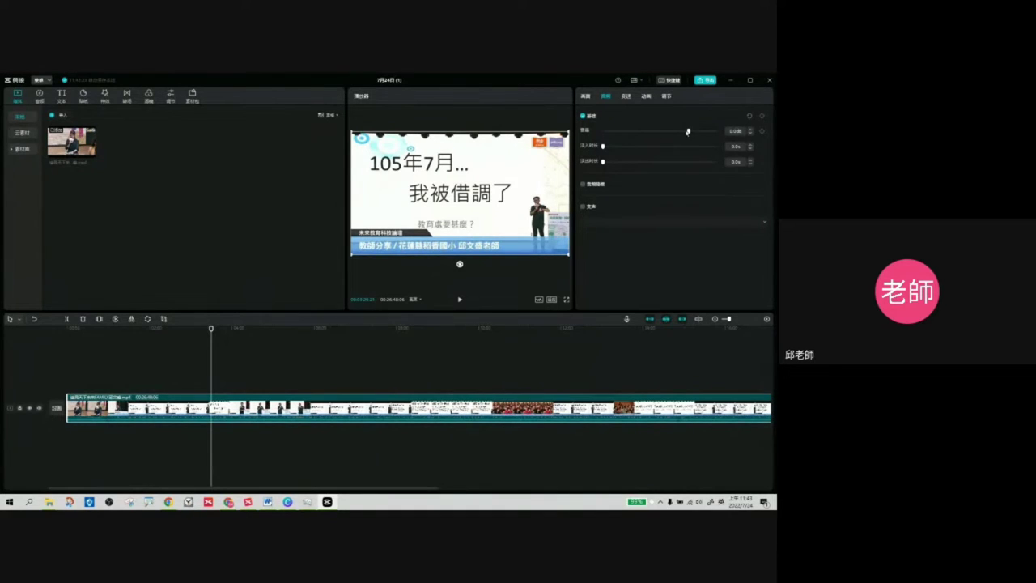
{"action": "left_click_drag", "start_coordinate": [690, 132], "coordinate": [676, 132]}
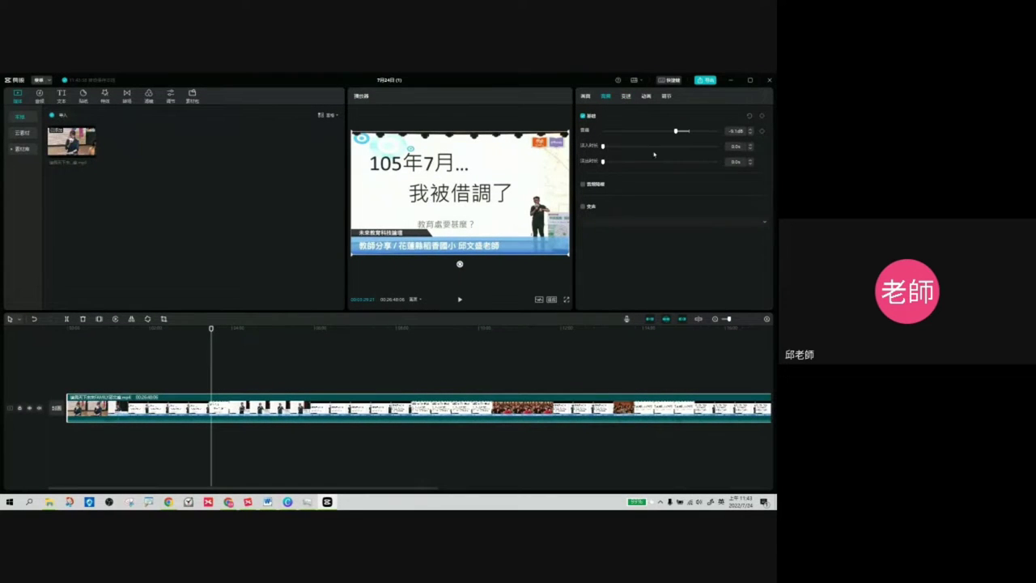
{"action": "left_click_drag", "start_coordinate": [676, 130], "coordinate": [679, 130]}
Scrub through the clip's opening from the start and stop on the wide stage shot at about 0:52
{"action": "left_click_drag", "start_coordinate": [213, 330], "coordinate": [61, 336]}
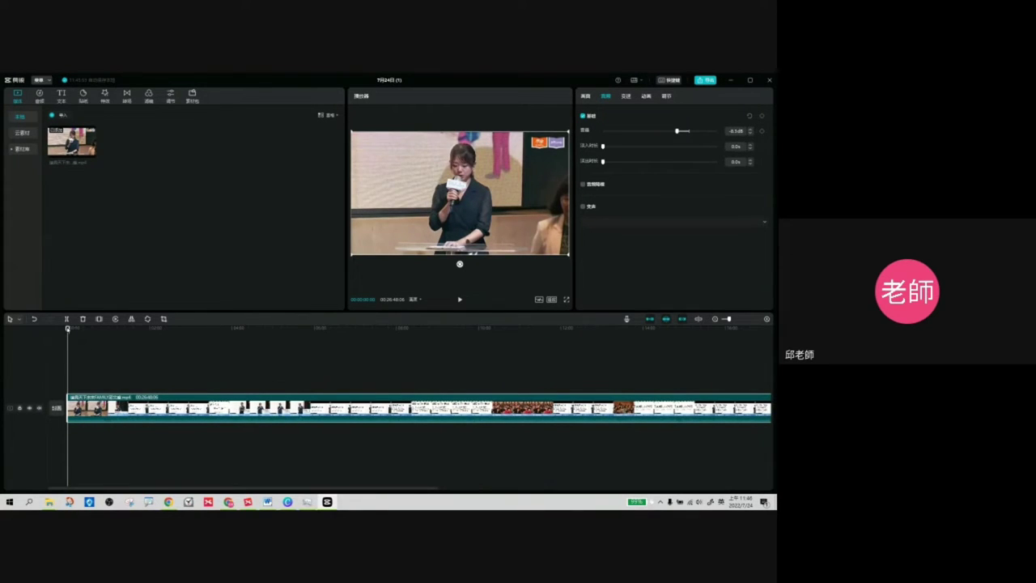
{"action": "left_click_drag", "start_coordinate": [67, 328], "coordinate": [106, 327]}
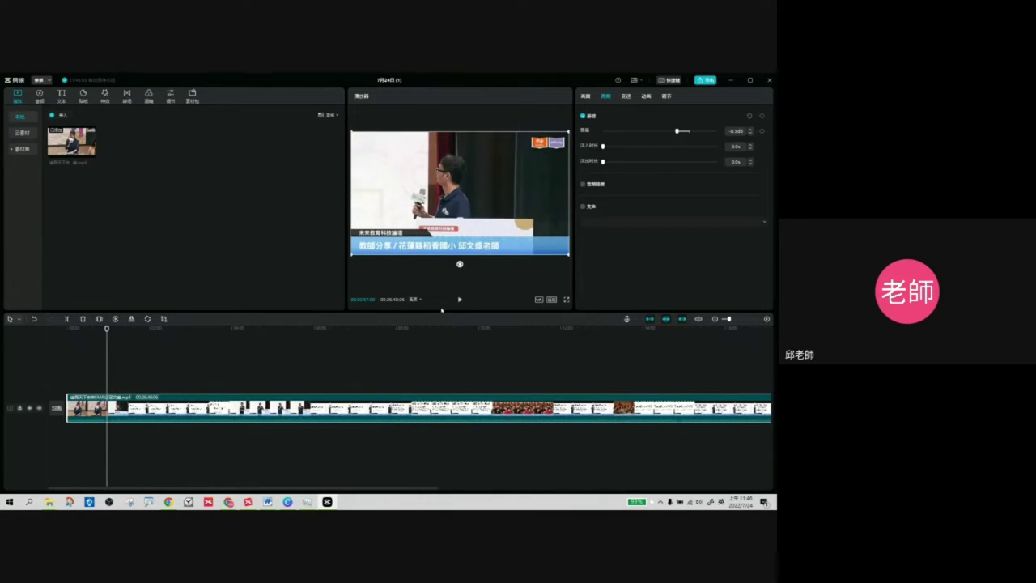
{"action": "left_click", "coordinate": [138, 346]}
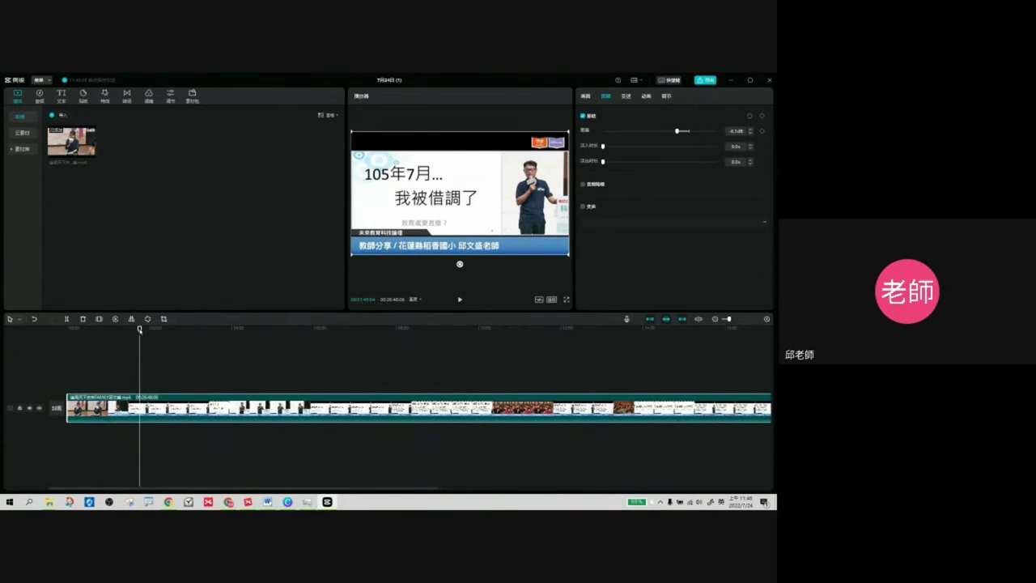
{"action": "left_click_drag", "start_coordinate": [139, 329], "coordinate": [104, 328]}
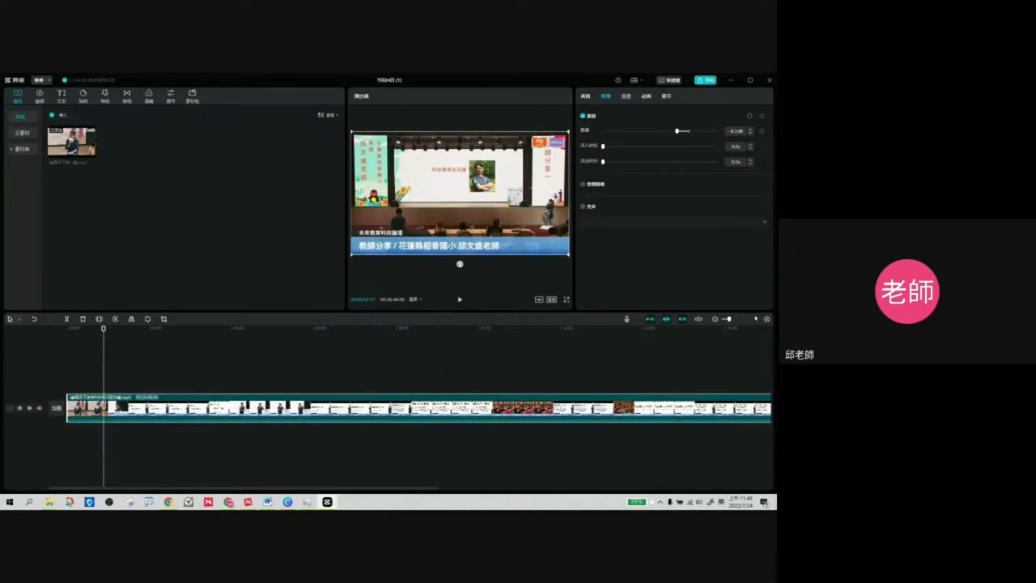
Magnify the timeline down to single frames around the stage shot and advance the playhead by a few frames
{"action": "left_click", "coordinate": [766, 319]}
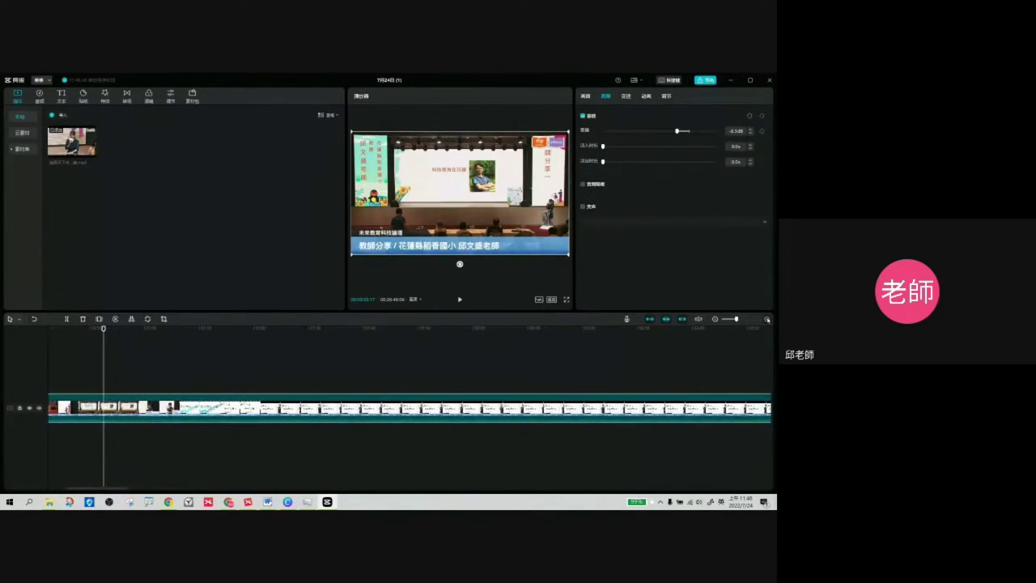
{"action": "left_click", "coordinate": [767, 320]}
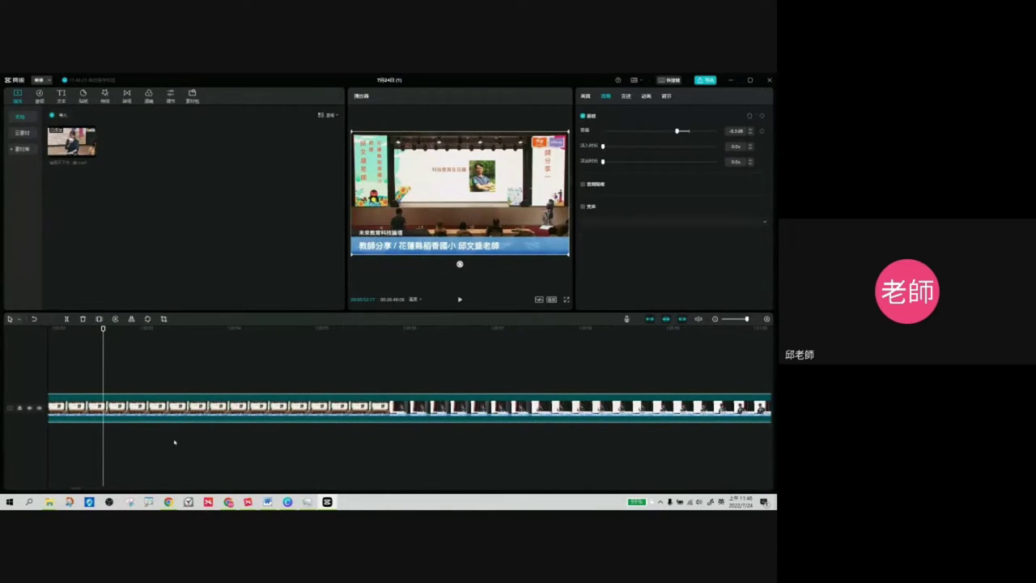
{"action": "left_click", "coordinate": [767, 319]}
{"action": "left_click", "coordinate": [114, 437]}
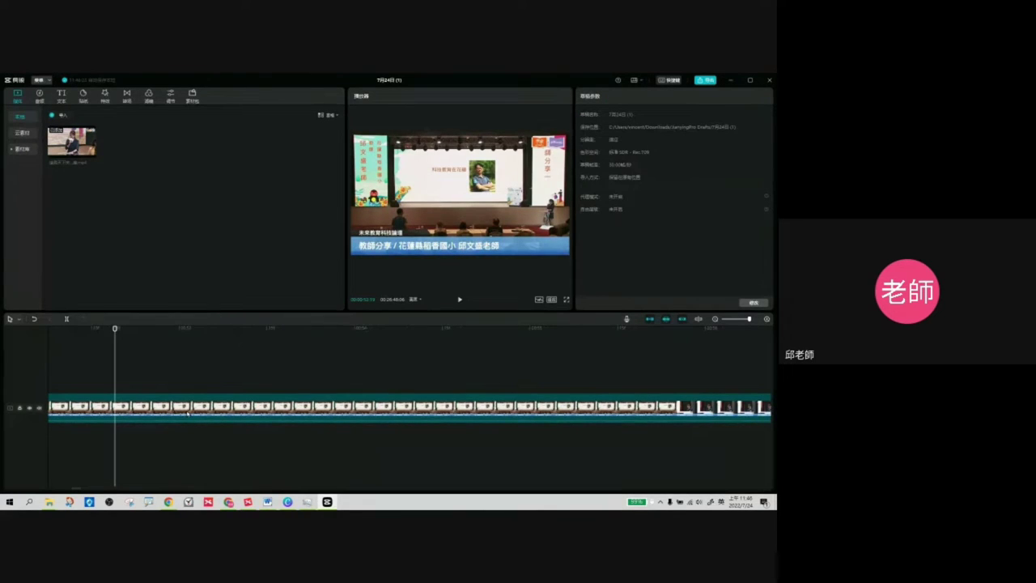
{"action": "left_click", "coordinate": [767, 319]}
{"action": "left_click", "coordinate": [766, 319]}
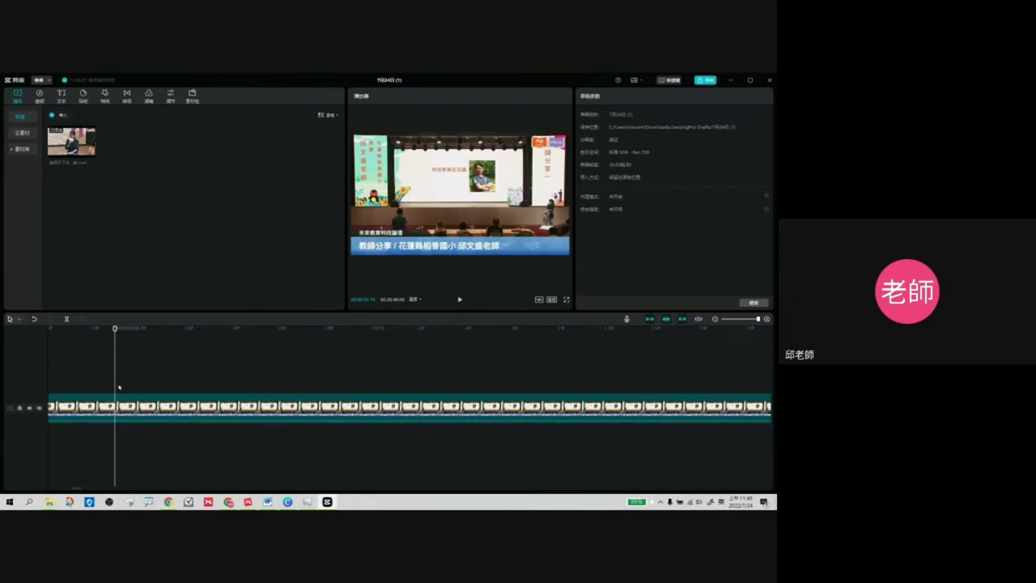
{"action": "left_click_drag", "start_coordinate": [115, 332], "coordinate": [157, 328]}
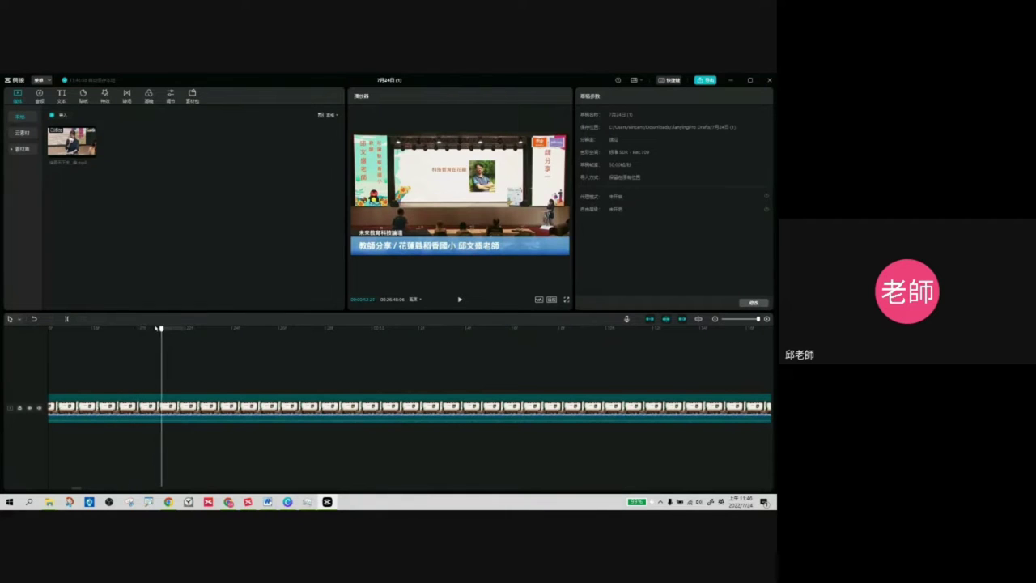
Split the clip at about 1:12, where the "105年7月..." slide fills the frame, and delete the part before it
{"action": "left_click", "coordinate": [180, 422]}
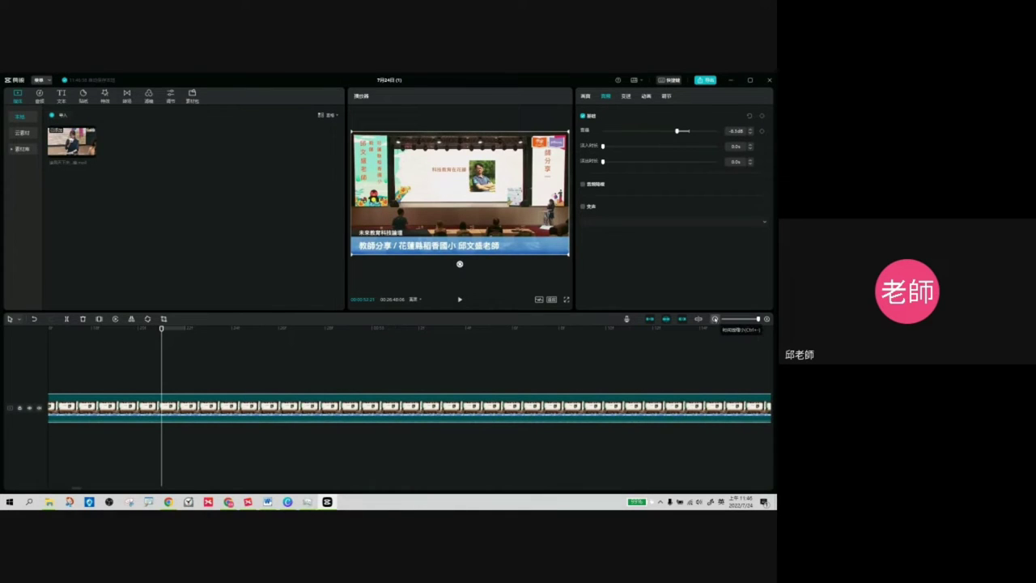
{"action": "left_click", "coordinate": [715, 319]}
{"action": "left_click", "coordinate": [715, 319]}
{"action": "left_click", "coordinate": [716, 319]}
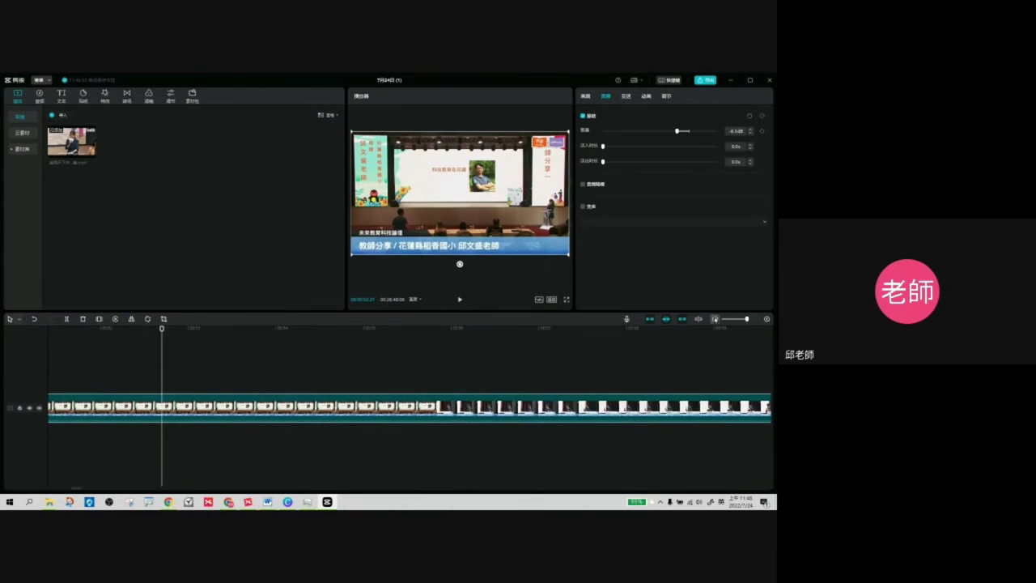
{"action": "left_click", "coordinate": [715, 319]}
{"action": "left_click", "coordinate": [716, 319]}
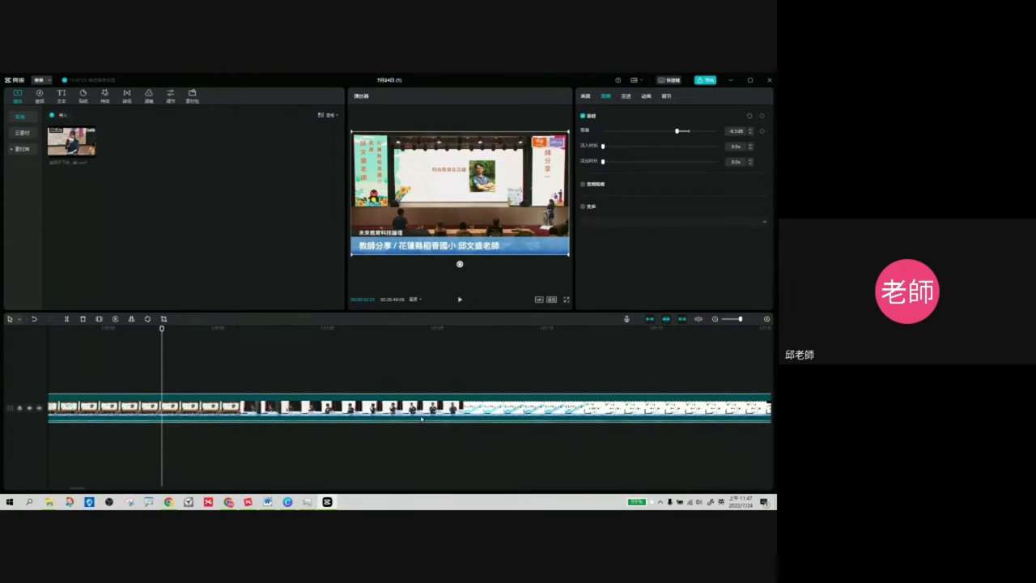
{"action": "left_click_drag", "start_coordinate": [162, 330], "coordinate": [587, 346]}
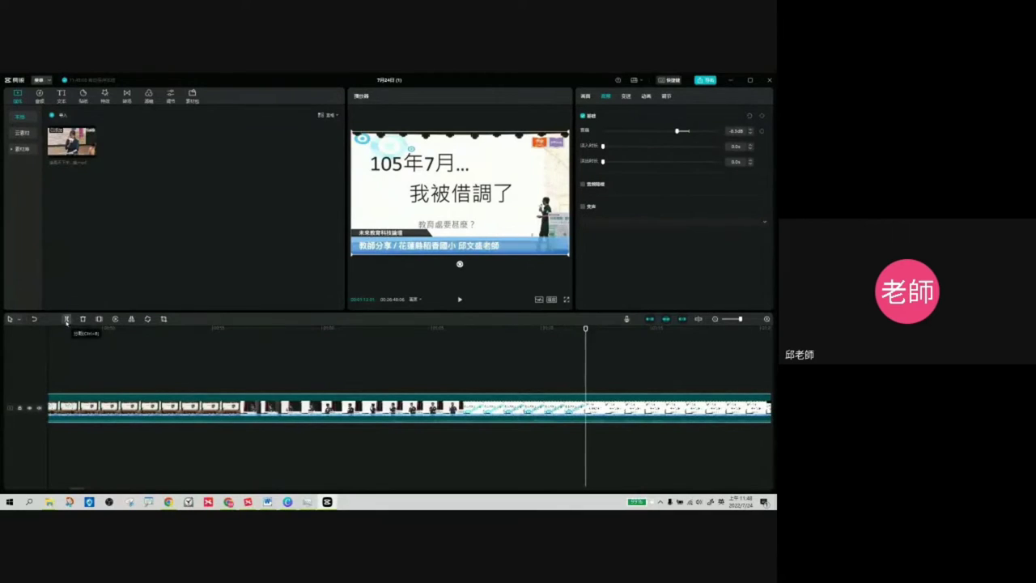
{"action": "left_click", "coordinate": [67, 320]}
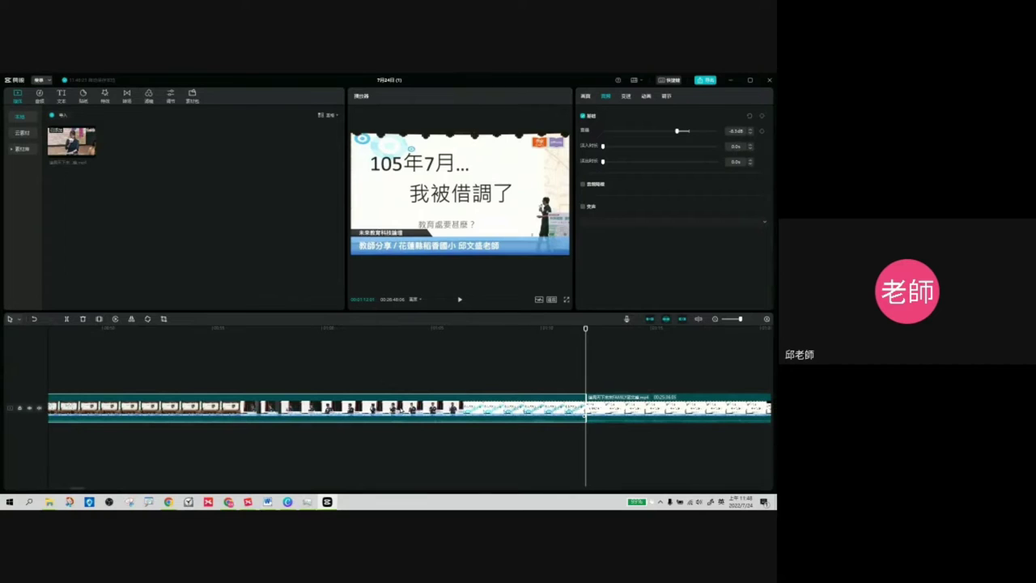
{"action": "key", "text": "Delete"}
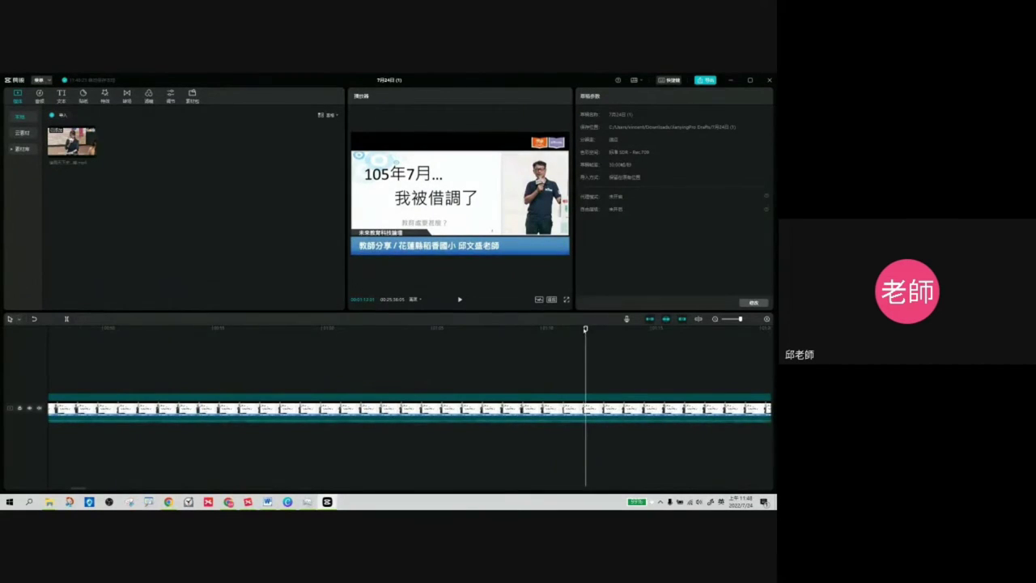
Split the remaining clip at 00:01:00:27 and delete everything after the cut
{"action": "left_click_drag", "start_coordinate": [585, 330], "coordinate": [20, 350]}
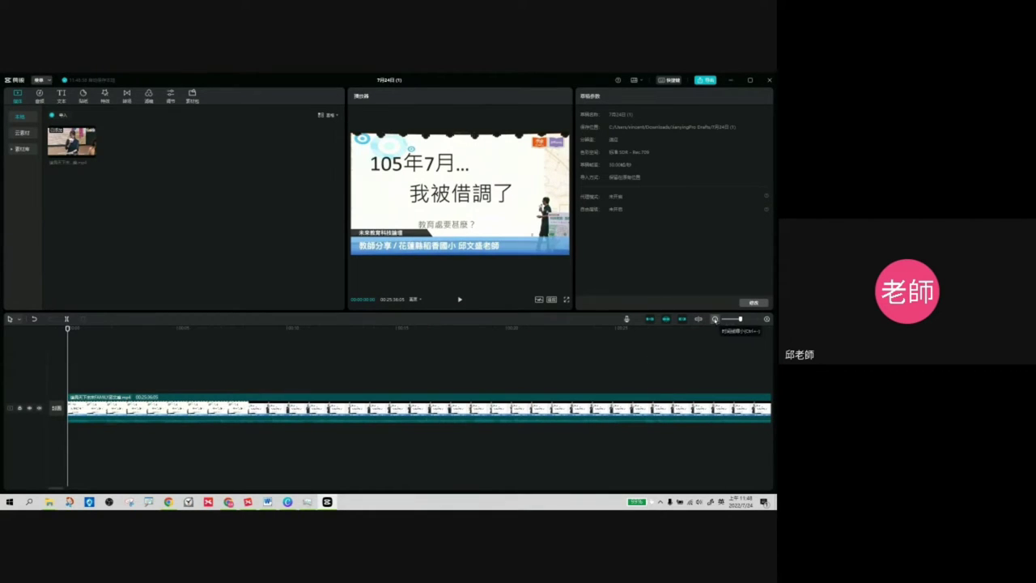
{"action": "left_click", "coordinate": [715, 319]}
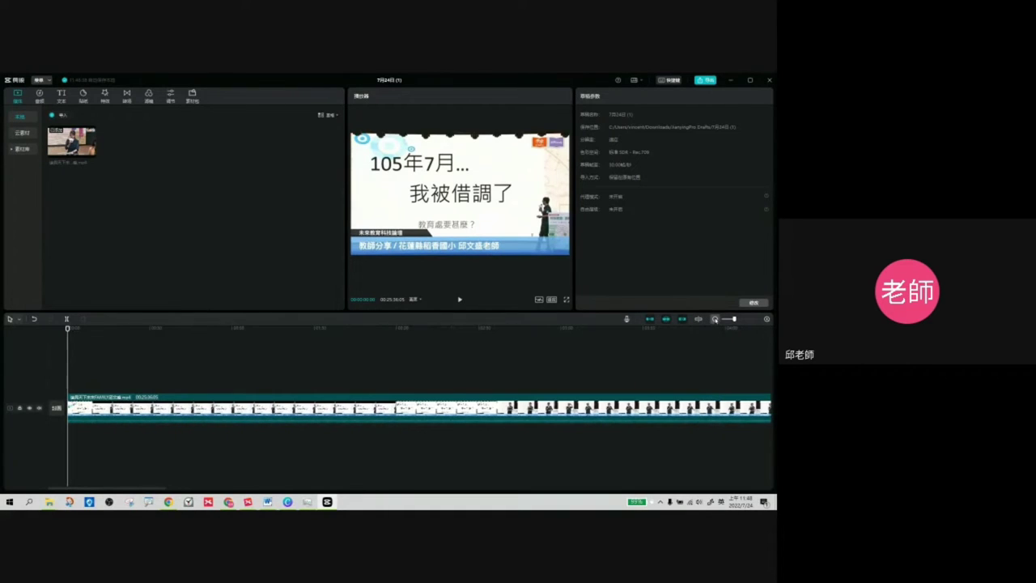
{"action": "left_click", "coordinate": [767, 319]}
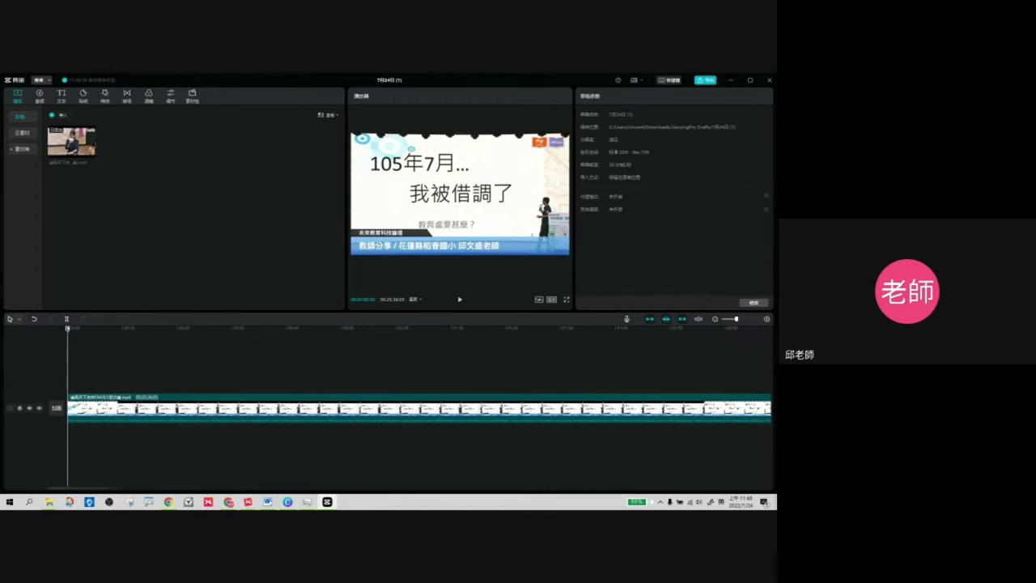
{"action": "left_click_drag", "start_coordinate": [67, 328], "coordinate": [402, 324]}
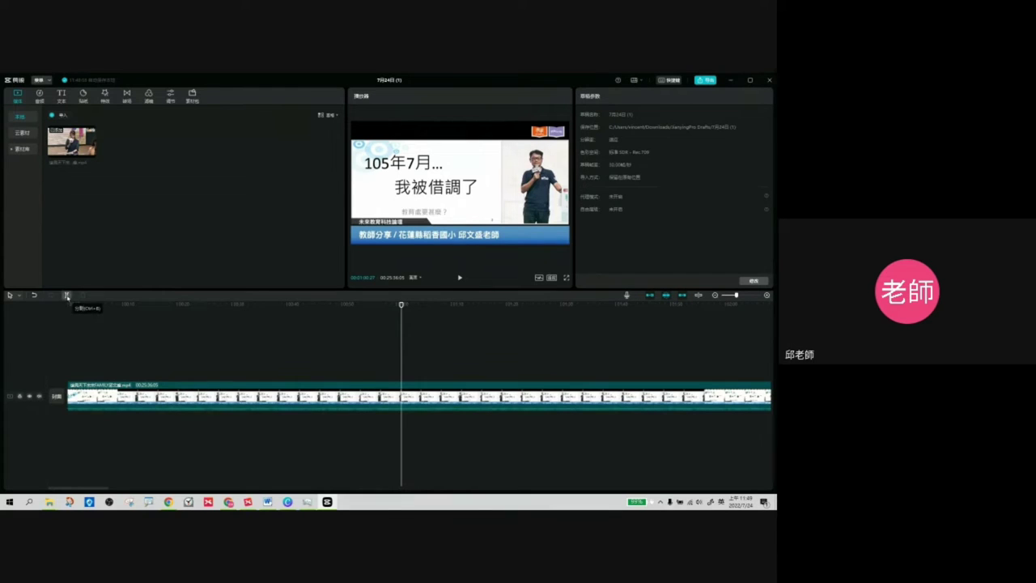
{"action": "left_click", "coordinate": [67, 297]}
{"action": "left_click", "coordinate": [457, 398]}
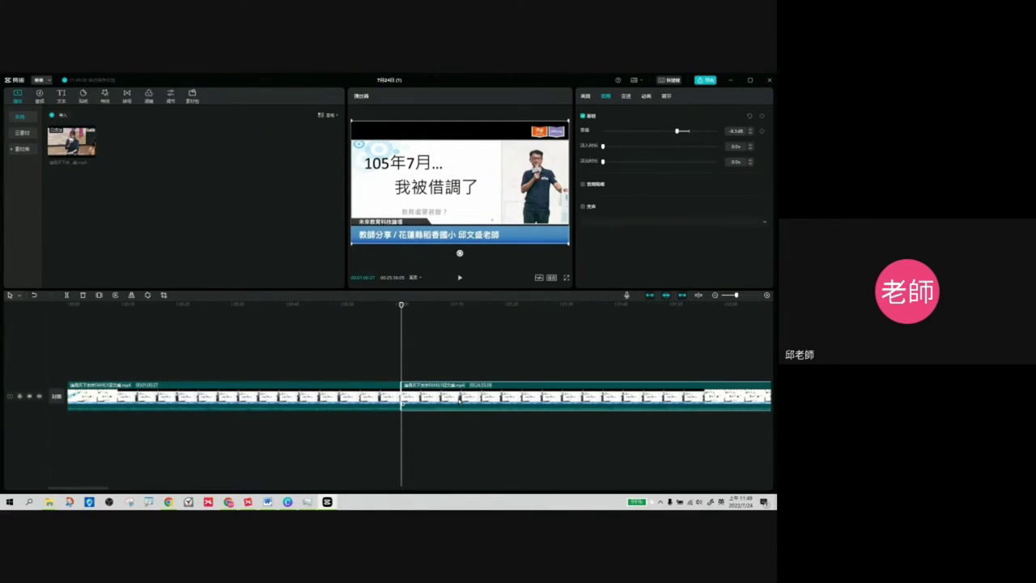
{"action": "key", "text": "Delete"}
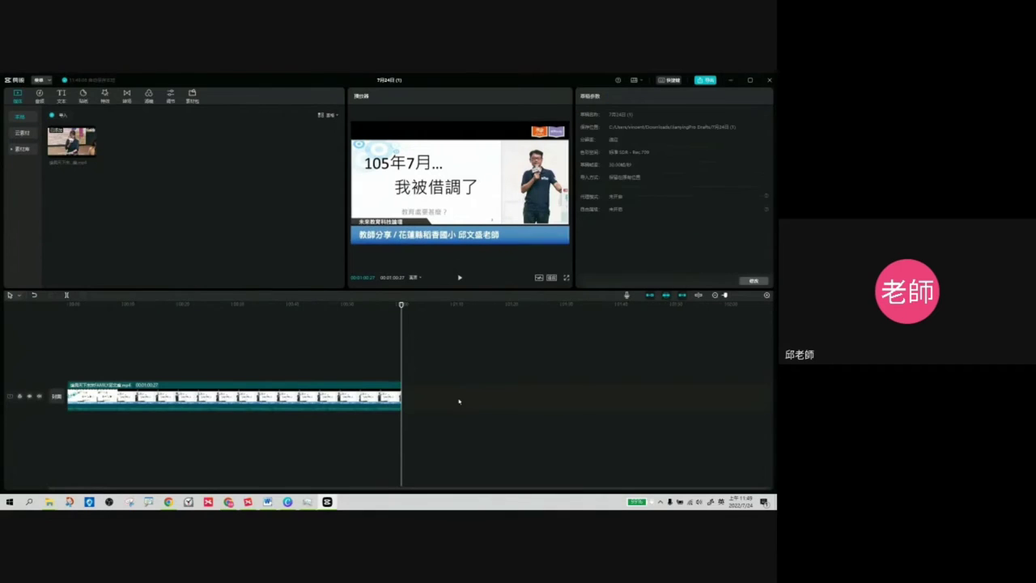
Split the one-minute clip at about 0:37 and 0:47, and select the middle segment
{"action": "left_click_drag", "start_coordinate": [403, 311], "coordinate": [324, 340]}
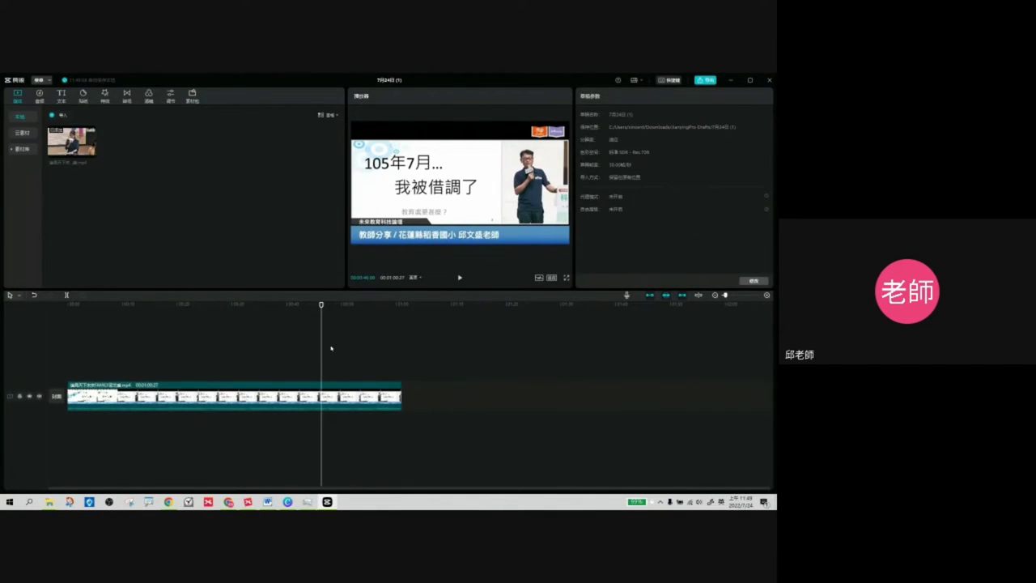
{"action": "left_click", "coordinate": [285, 396]}
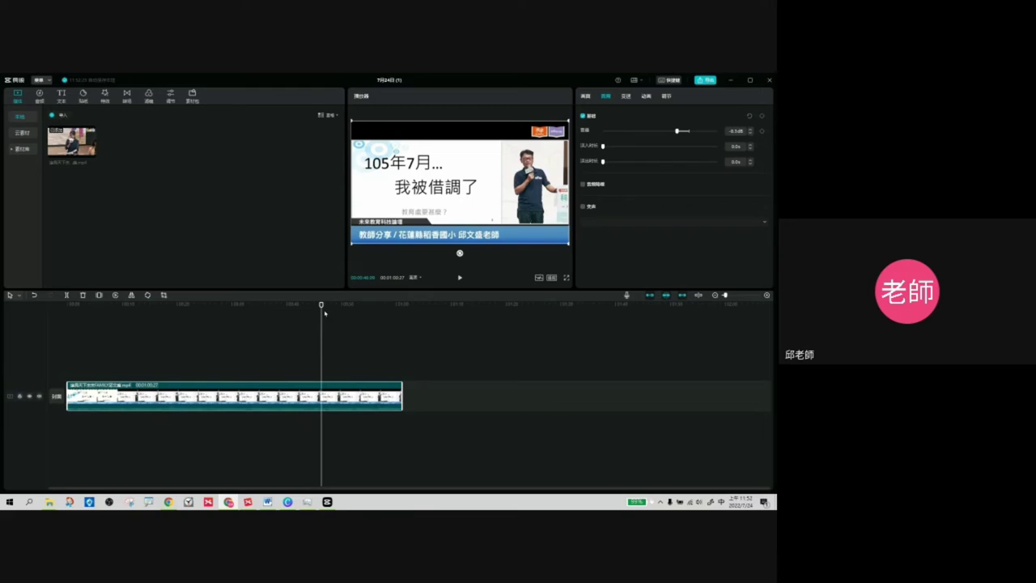
{"action": "left_click_drag", "start_coordinate": [324, 311], "coordinate": [273, 314]}
{"action": "left_click", "coordinate": [67, 294]}
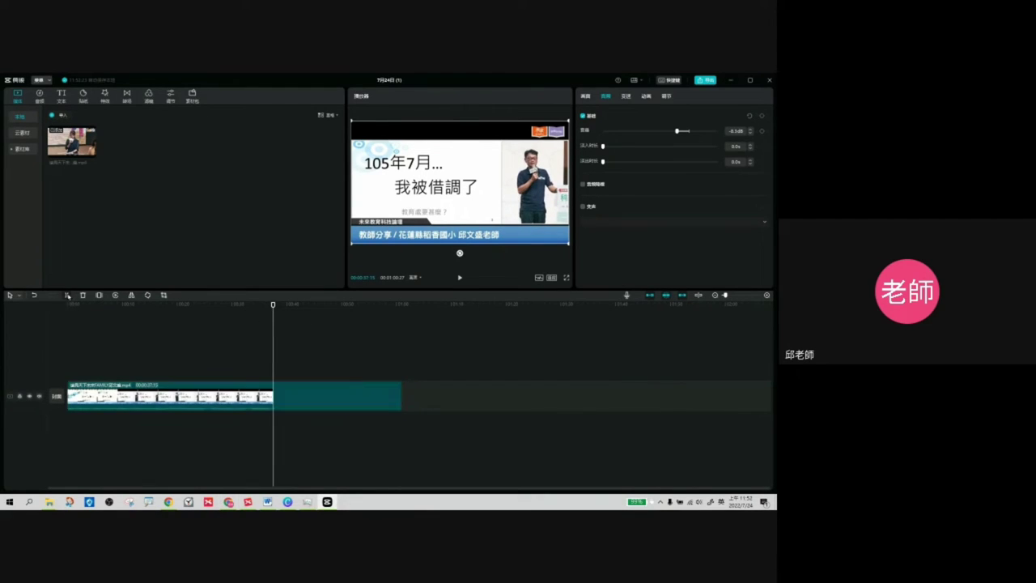
{"action": "left_click_drag", "start_coordinate": [273, 305], "coordinate": [329, 312]}
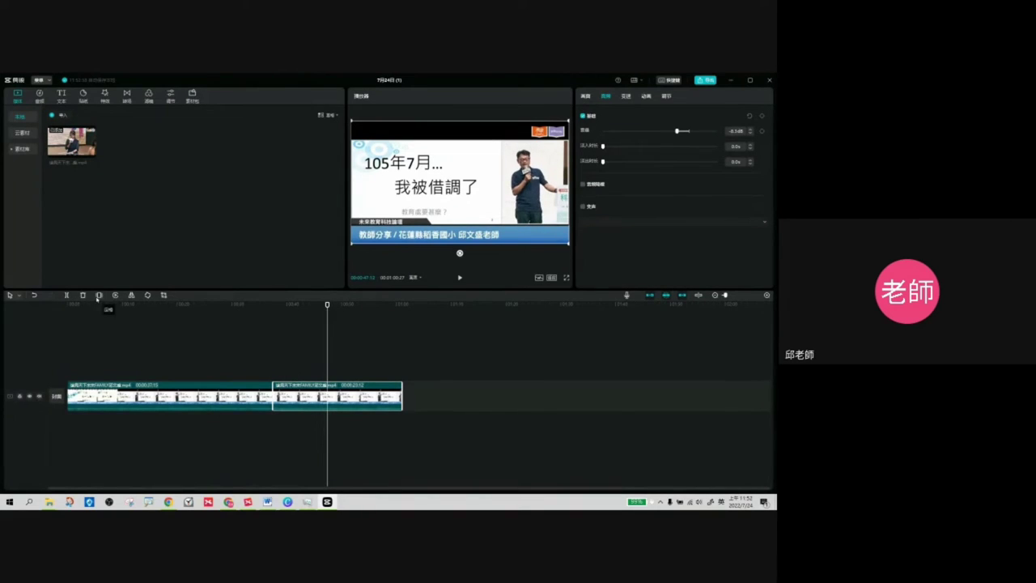
{"action": "left_click", "coordinate": [68, 296]}
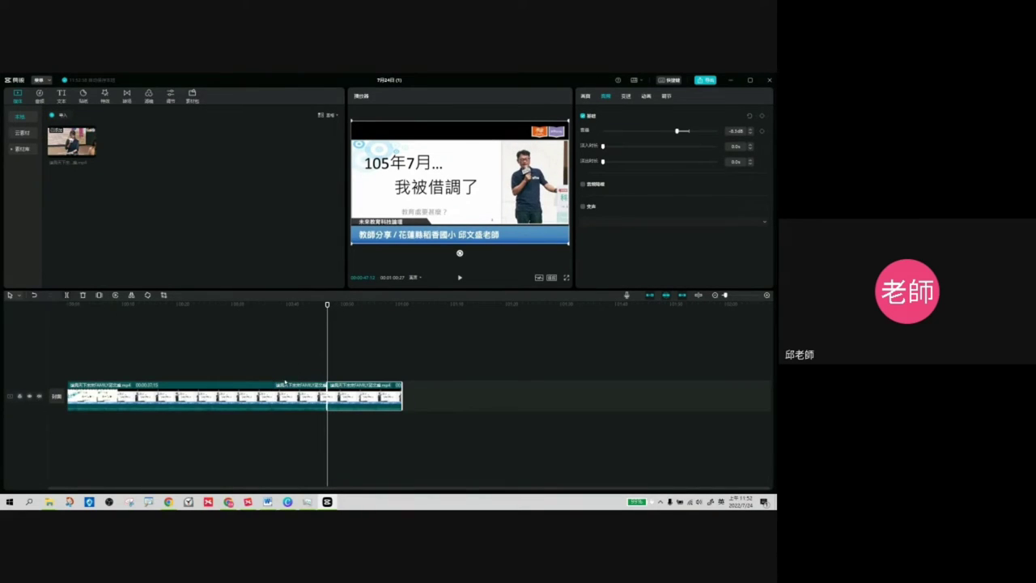
{"action": "left_click", "coordinate": [291, 397]}
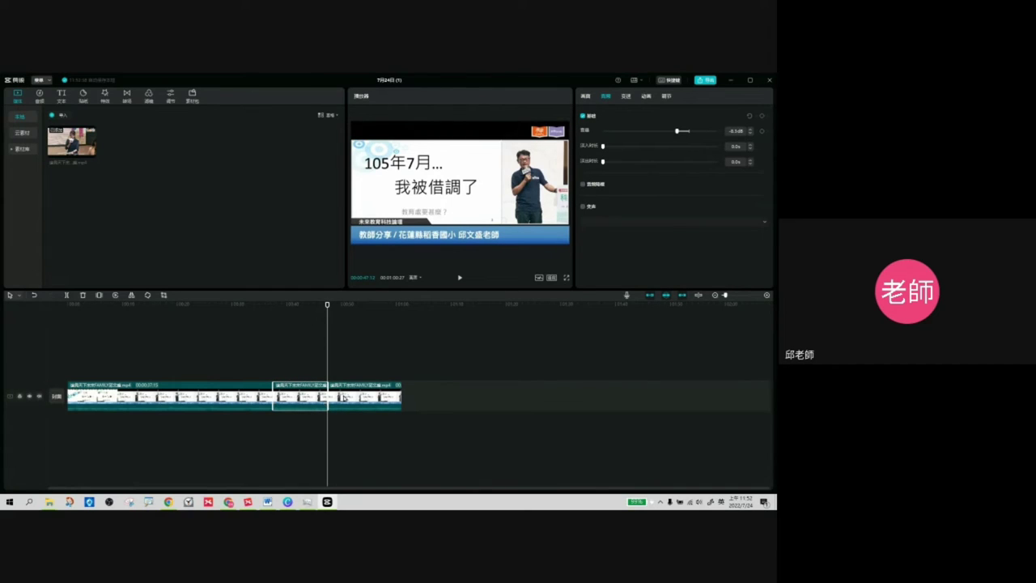
{"action": "left_click_drag", "start_coordinate": [292, 397], "coordinate": [312, 397]}
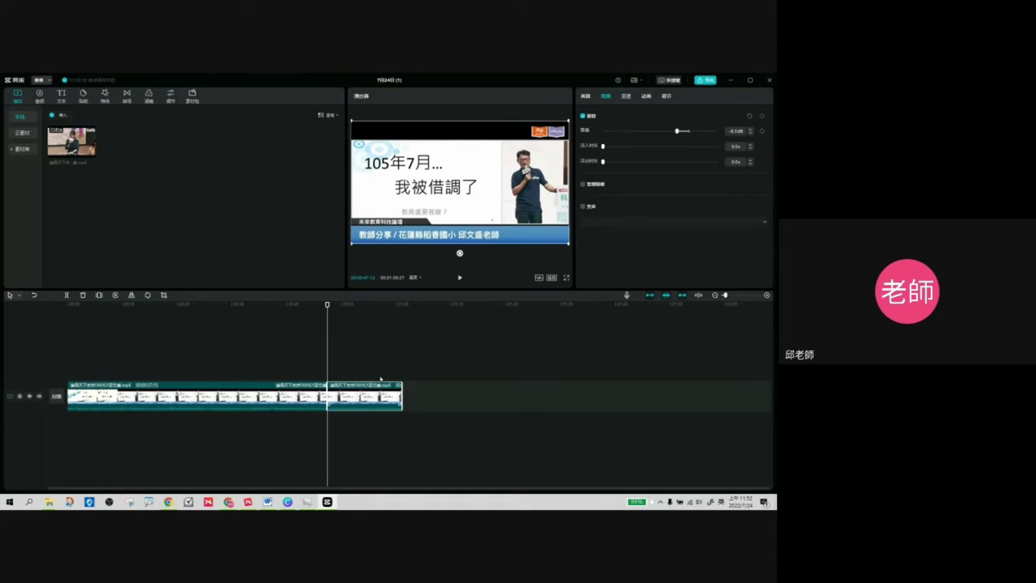
{"action": "left_click", "coordinate": [354, 362]}
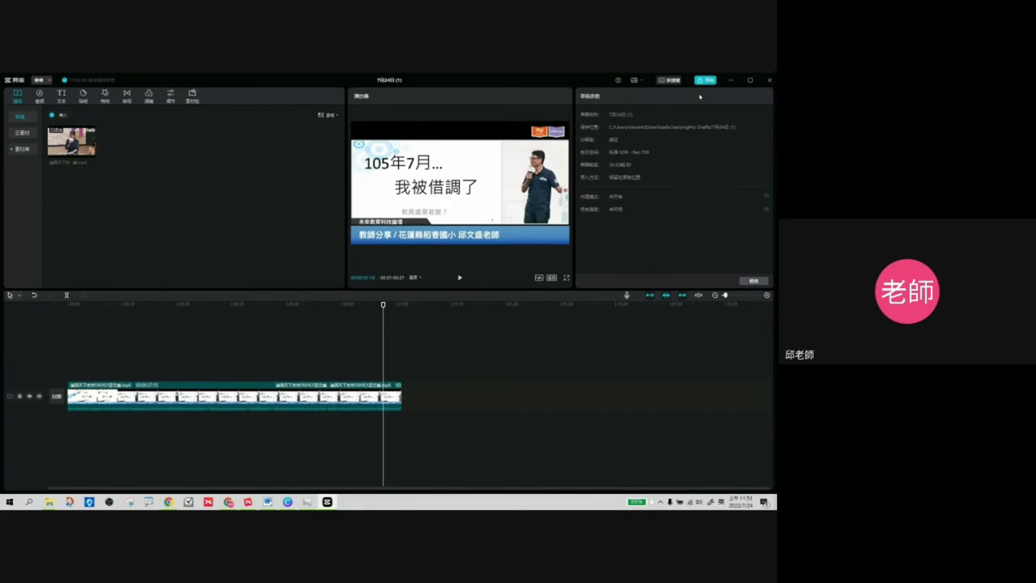
Open the export settings for the edited video and choose the Downloads folder (下載) as the export location
{"action": "left_click", "coordinate": [707, 81]}
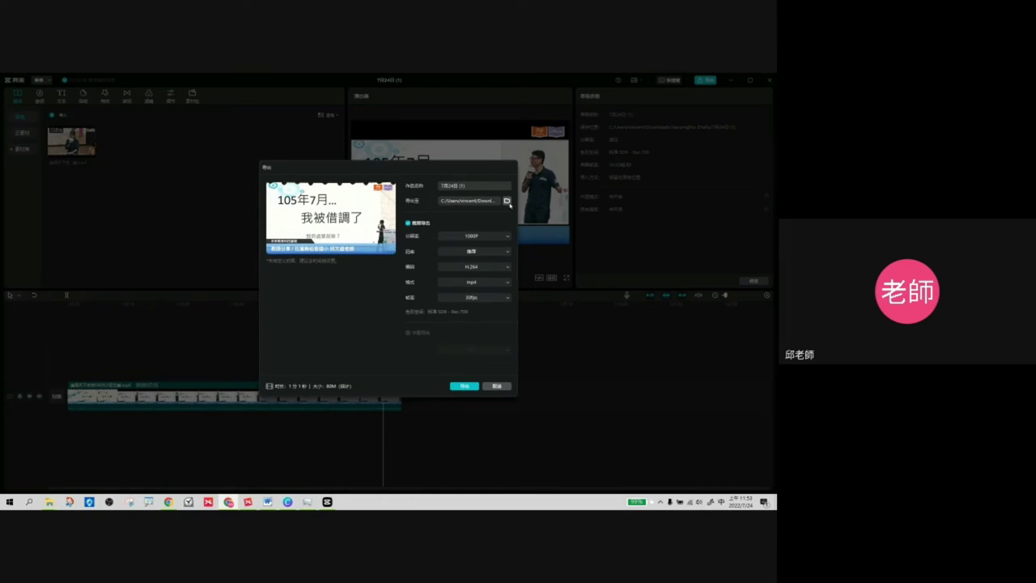
{"action": "left_click", "coordinate": [507, 201]}
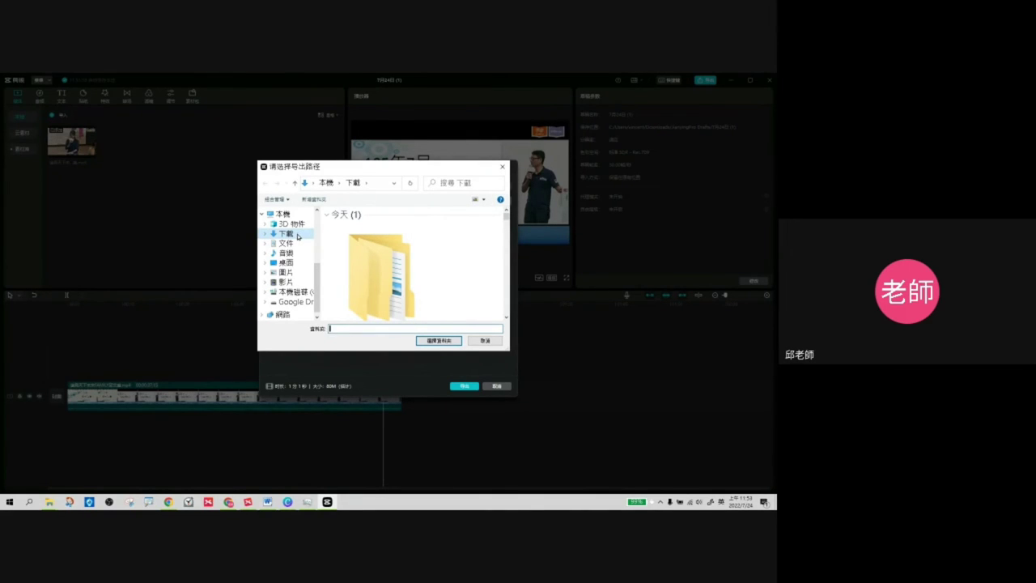
{"action": "left_click", "coordinate": [430, 340]}
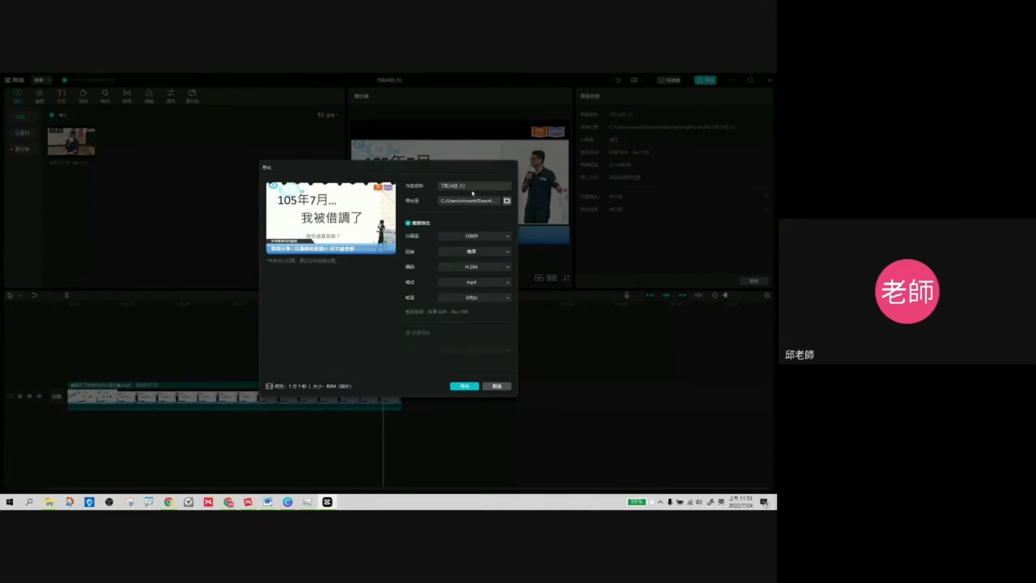
Name the exported work 練習, export the video and close the export window
{"action": "left_click_drag", "start_coordinate": [474, 187], "coordinate": [439, 185]}
{"action": "key", "text": "shift"}
{"action": "type", "text": "播客"}
{"action": "left_click", "coordinate": [463, 386]}
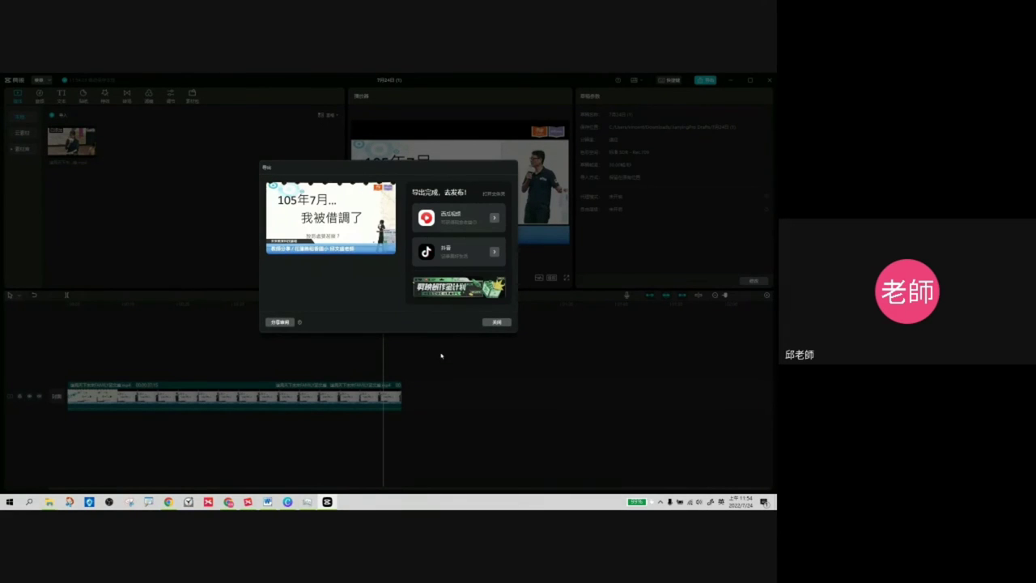
{"action": "left_click", "coordinate": [499, 323]}
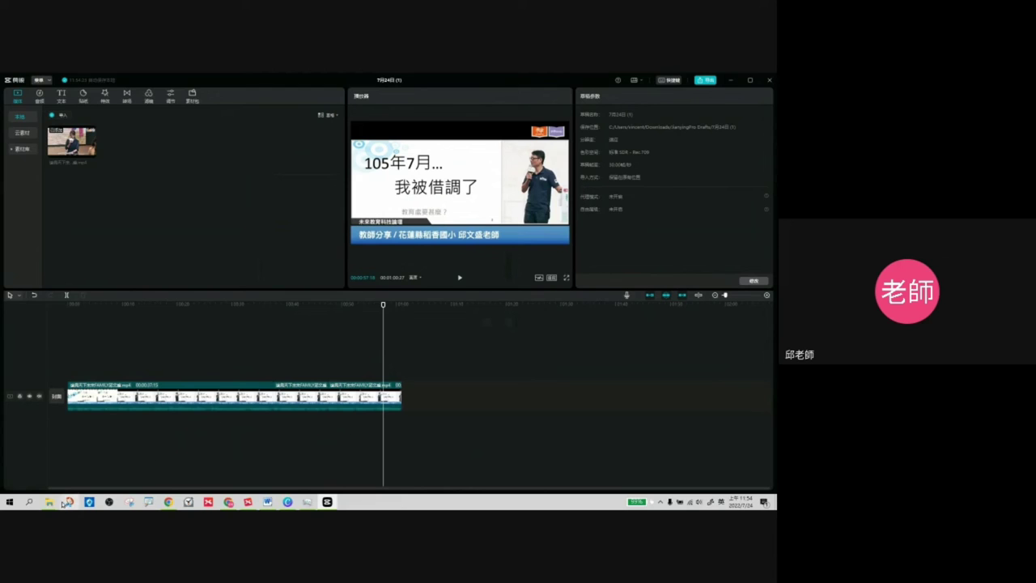
Switch to File Explorer, open the Downloads folder (下載), check the exported 練習 video's details and move the window aside
{"action": "mouse_move", "coordinate": [53, 503]}
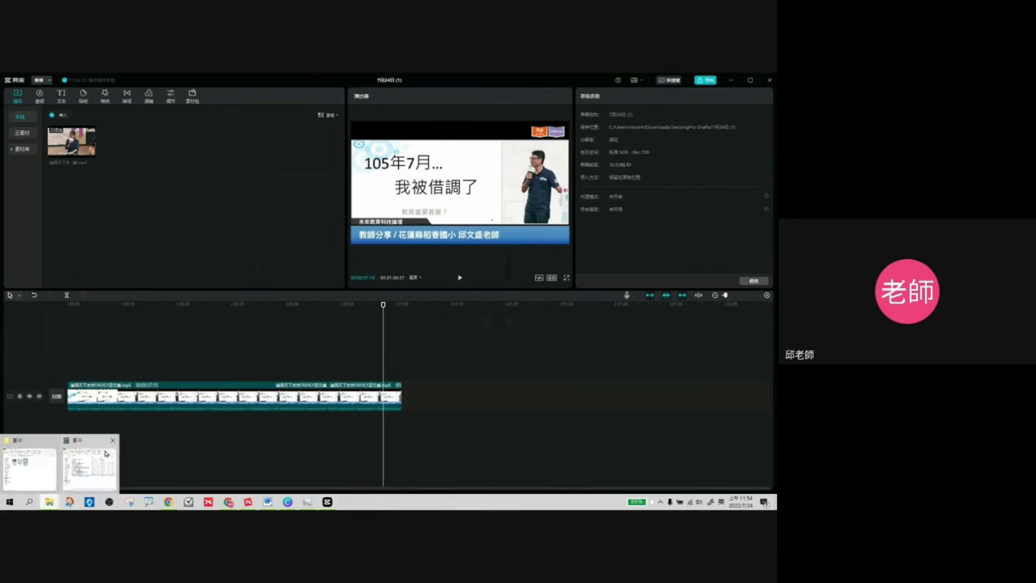
{"action": "left_click", "coordinate": [31, 468]}
{"action": "left_click", "coordinate": [311, 250]}
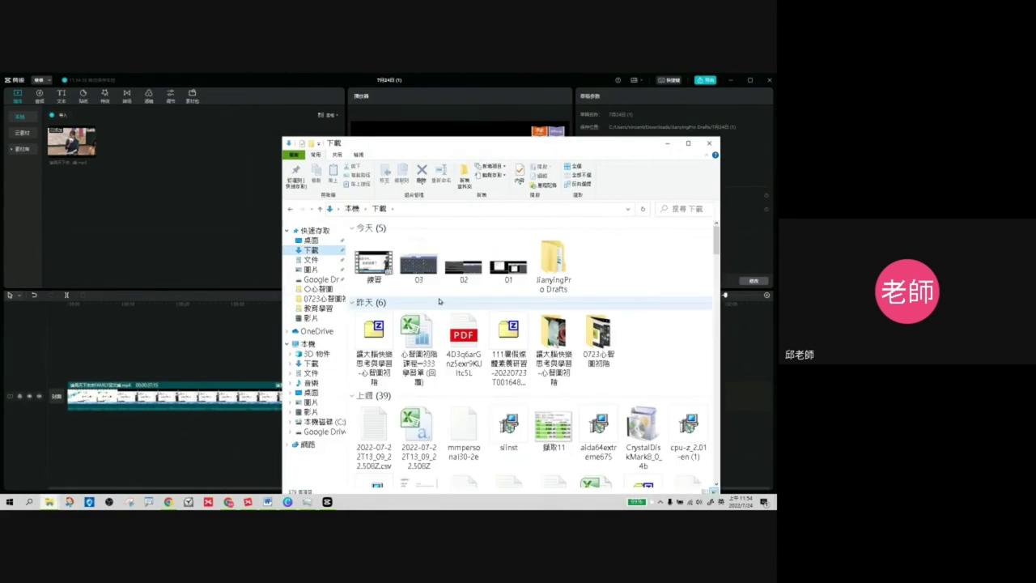
{"action": "left_click", "coordinate": [372, 267]}
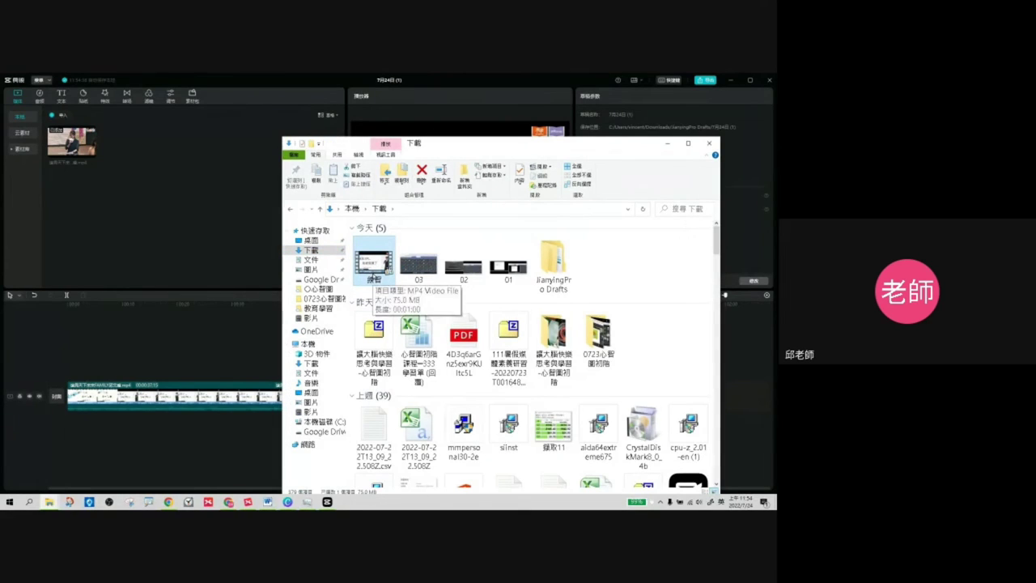
{"action": "left_click_drag", "start_coordinate": [517, 146], "coordinate": [246, 139]}
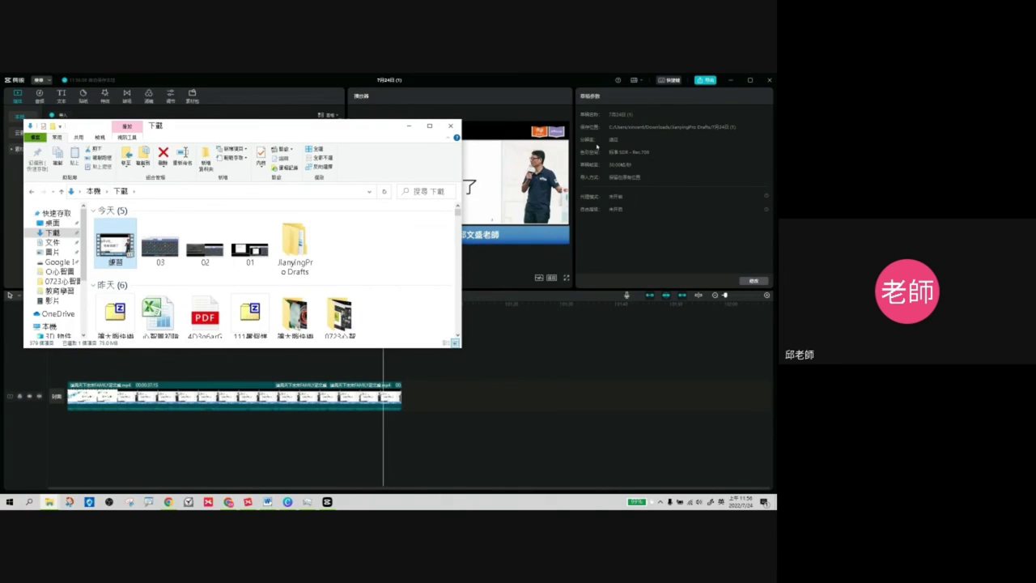
Minimize the Downloads folder window and widen the editor's preview player by narrowing the media area
{"action": "left_click", "coordinate": [409, 125]}
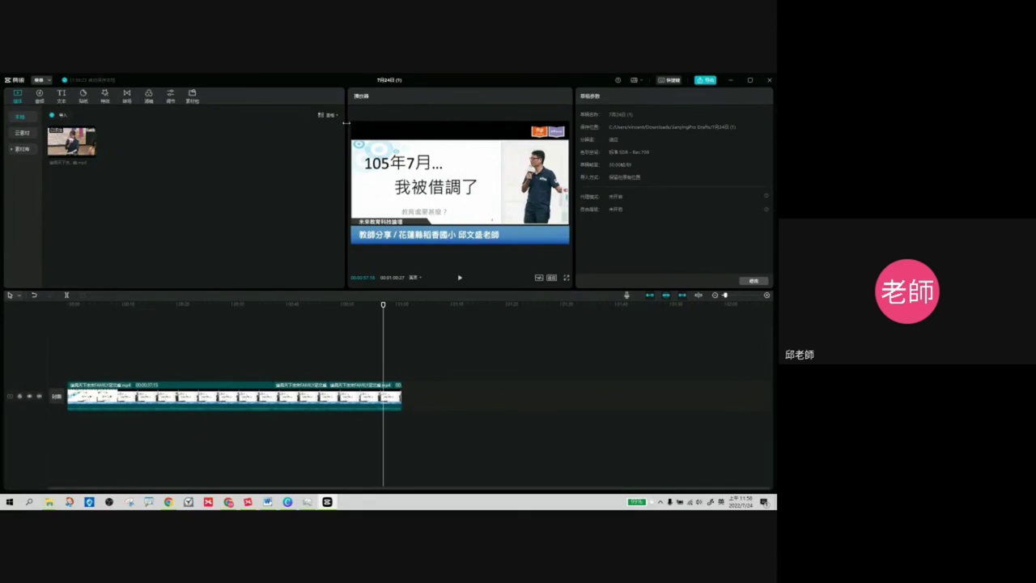
{"action": "left_click_drag", "start_coordinate": [347, 123], "coordinate": [211, 123]}
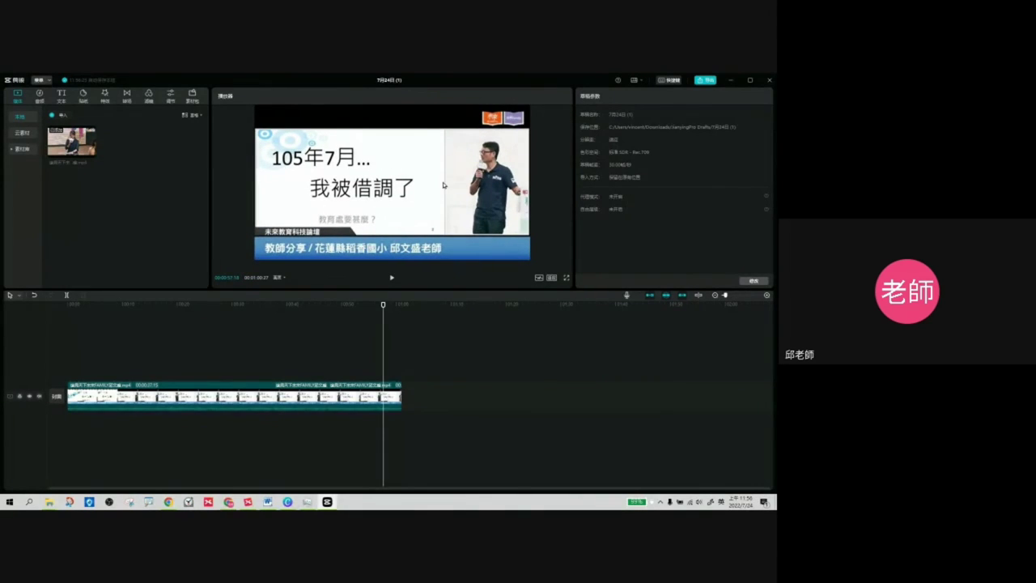